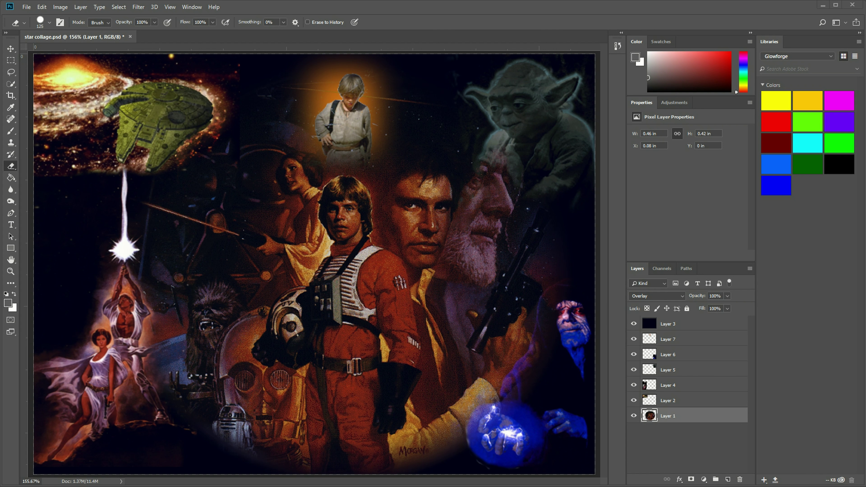
Check the file properties of star collage.psd and look over the source images in the star_collage_elements folder
{"action": "left_click_drag", "start_coordinate": [598, 251], "coordinate": [437, 215]}
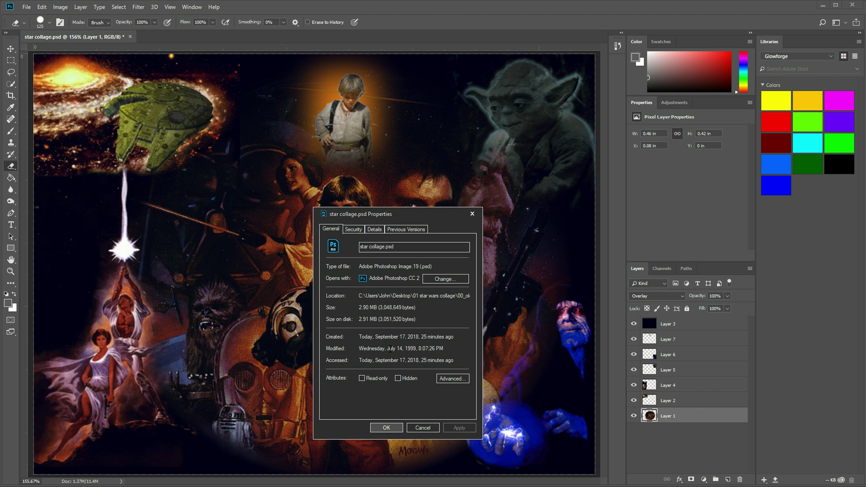
{"action": "left_click", "coordinate": [423, 428]}
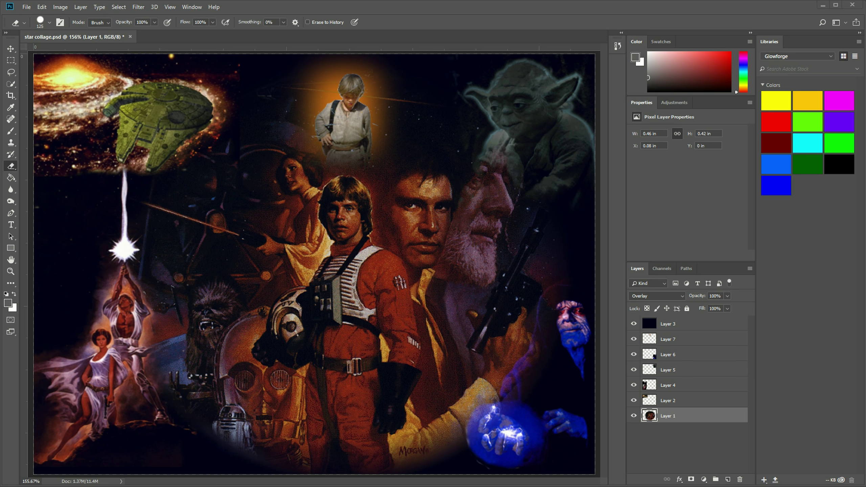
{"action": "key", "text": "alt+Tab"}
{"action": "left_click_drag", "start_coordinate": [764, 361], "coordinate": [465, 177]}
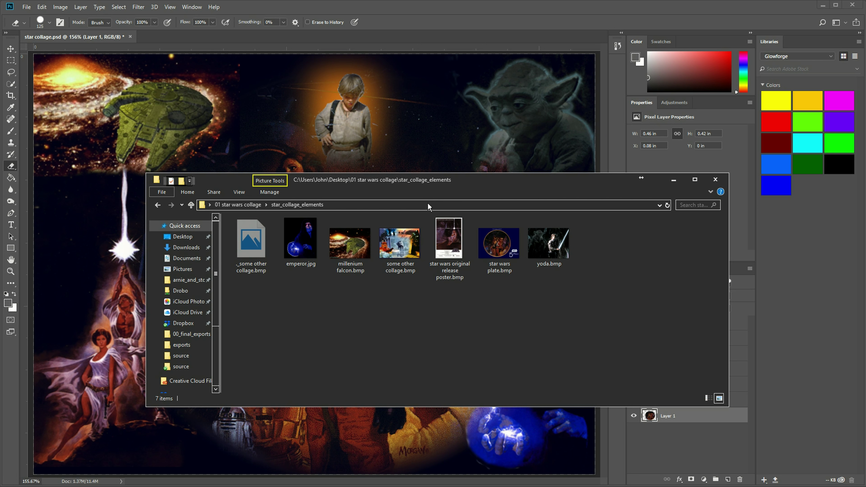
{"action": "key", "text": "alt+Tab"}
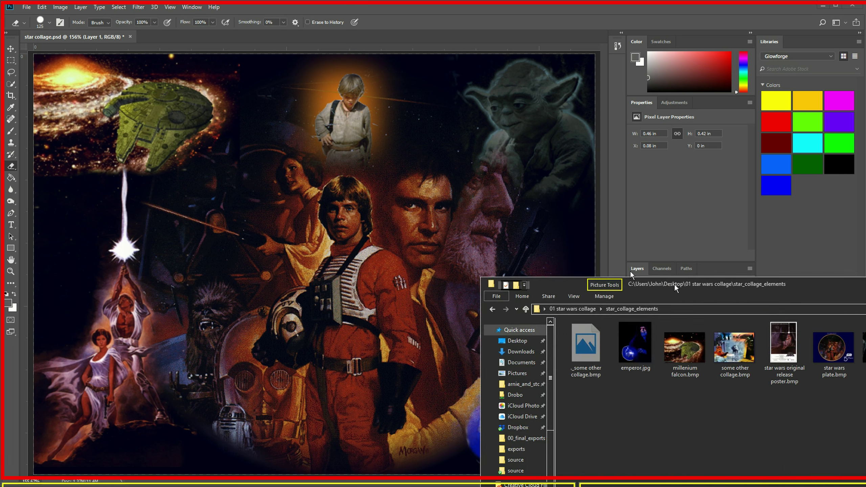
{"action": "left_click_drag", "start_coordinate": [674, 285], "coordinate": [409, 196]}
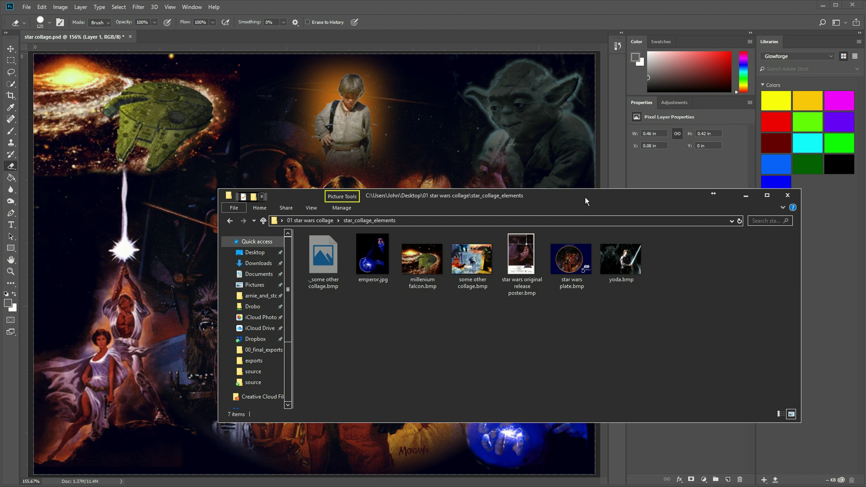
{"action": "left_click_drag", "start_coordinate": [585, 196], "coordinate": [676, 486]}
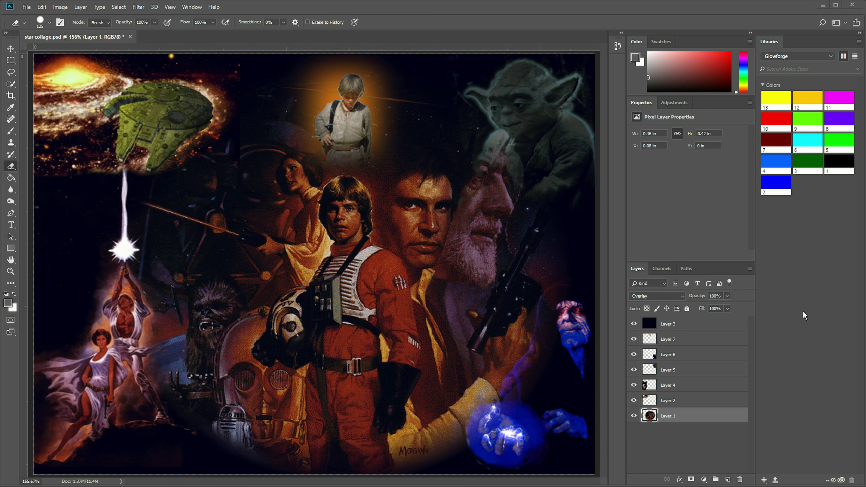
Search Windows for Photoshop with "pho", and return to the open collage
{"action": "key", "text": "super"}
{"action": "type", "text": "pho"}
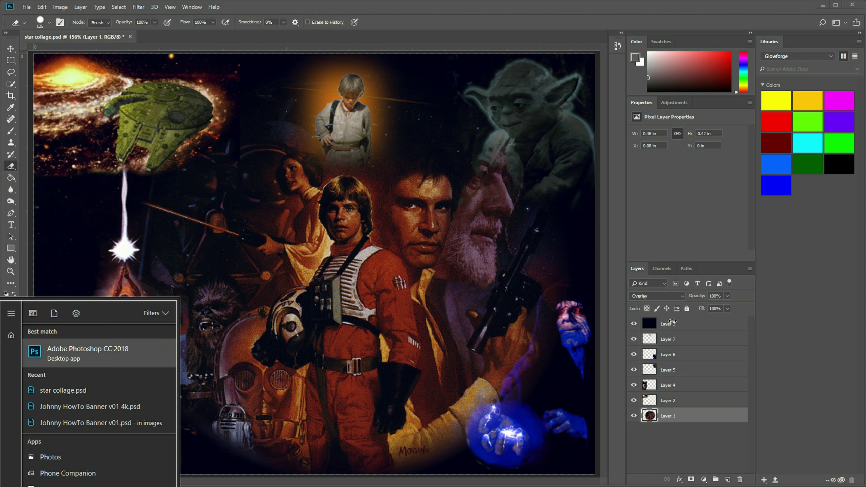
{"action": "left_click", "coordinate": [672, 322]}
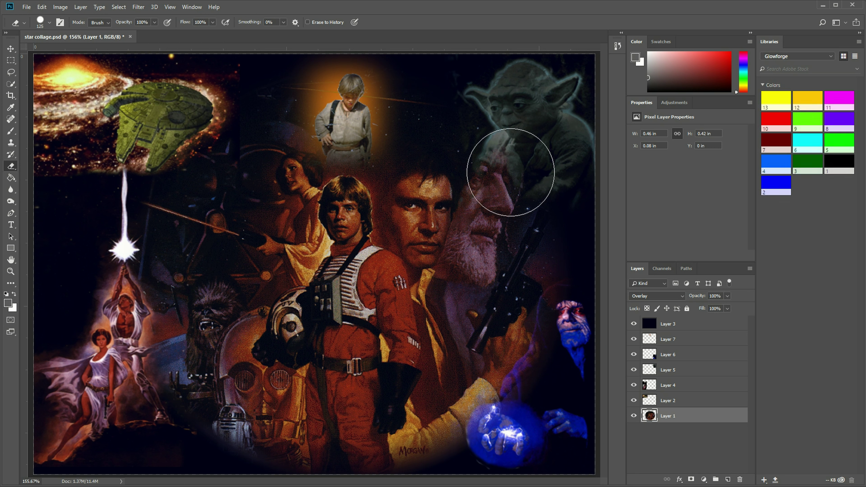
Look at the Print presets, and create a new document from the recent 3840 x 1600 px, 72 ppi custom preset
{"action": "left_click", "coordinate": [26, 7]}
{"action": "left_click", "coordinate": [31, 18]}
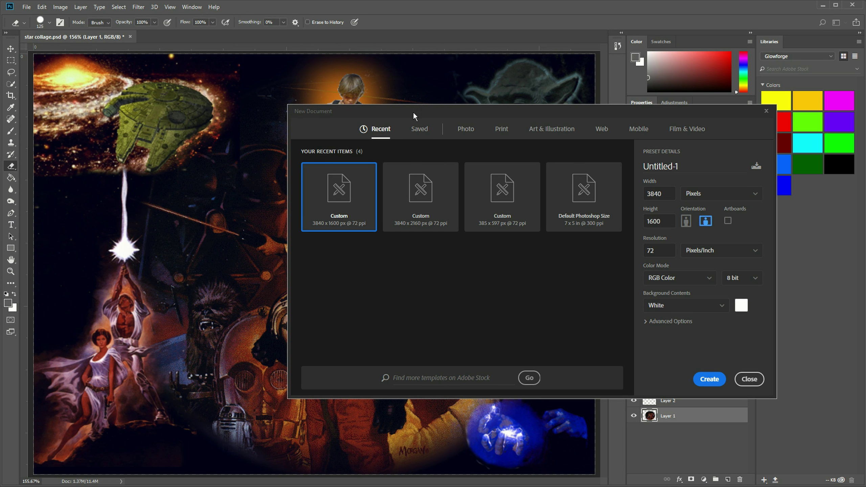
{"action": "left_click_drag", "start_coordinate": [414, 114], "coordinate": [363, 122]}
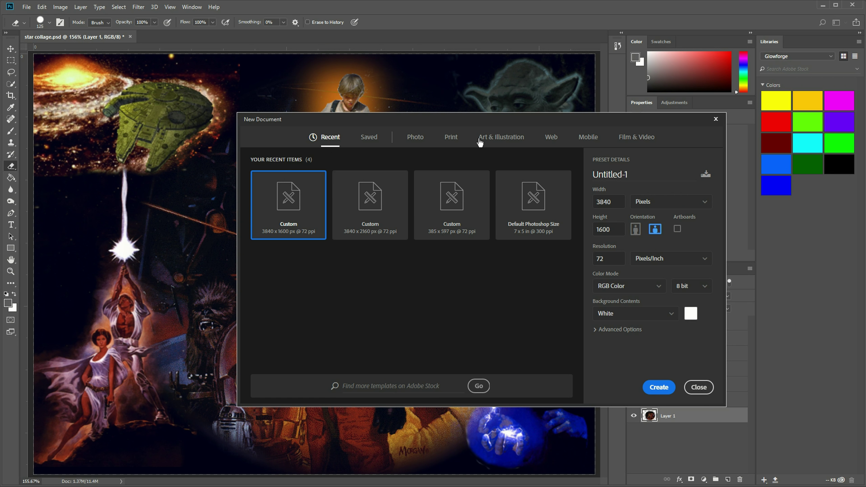
{"action": "left_click", "coordinate": [451, 136]}
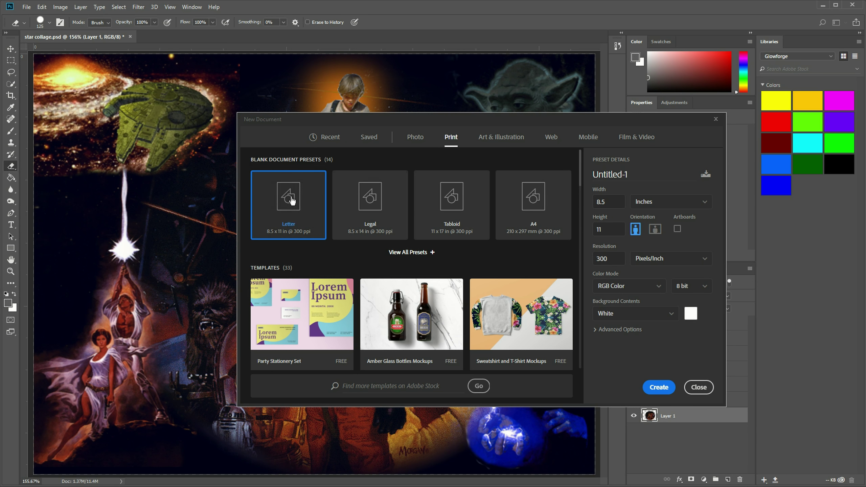
{"action": "left_click", "coordinate": [340, 140]}
{"action": "left_click", "coordinate": [658, 388]}
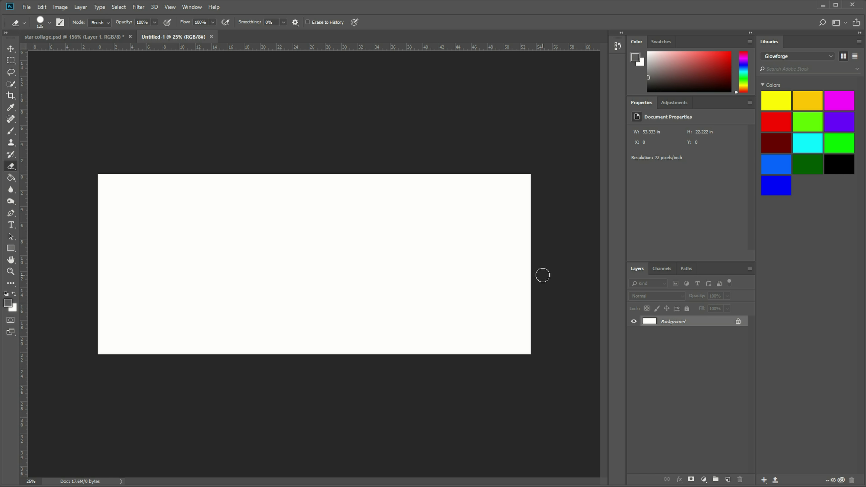
Switch to the Essentials (Default) workspace and reset it
{"action": "left_click", "coordinate": [186, 8]}
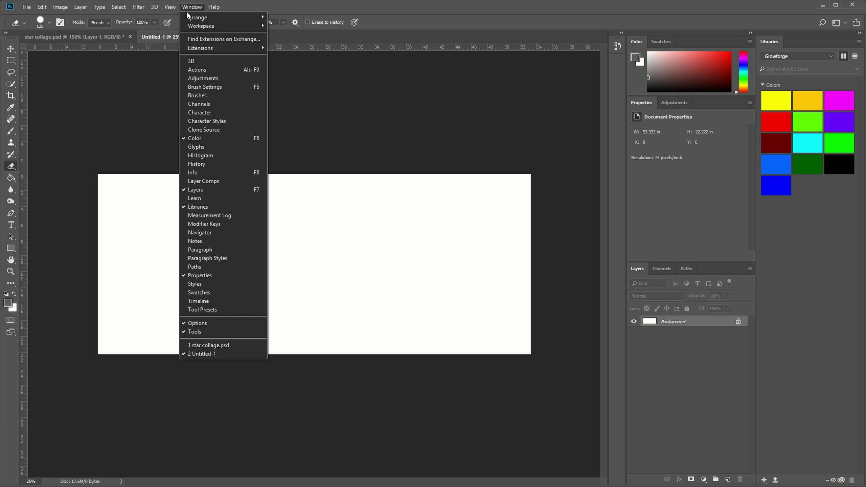
{"action": "mouse_move", "coordinate": [215, 26]}
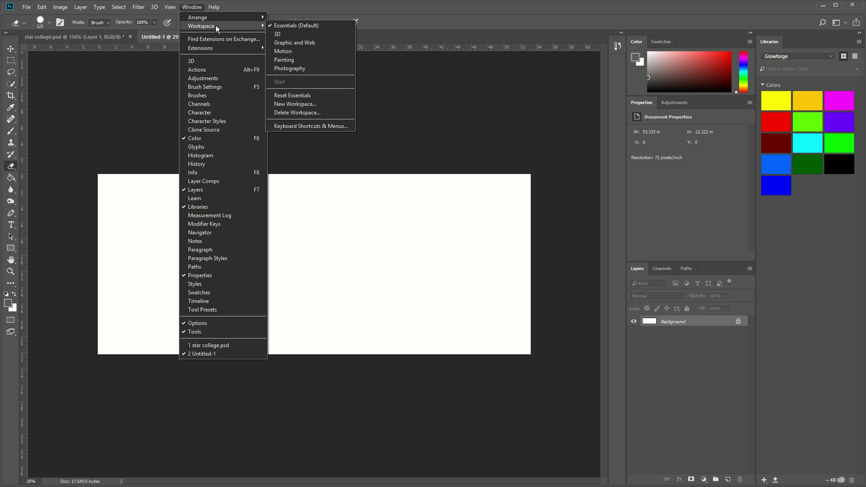
{"action": "left_click", "coordinate": [335, 25]}
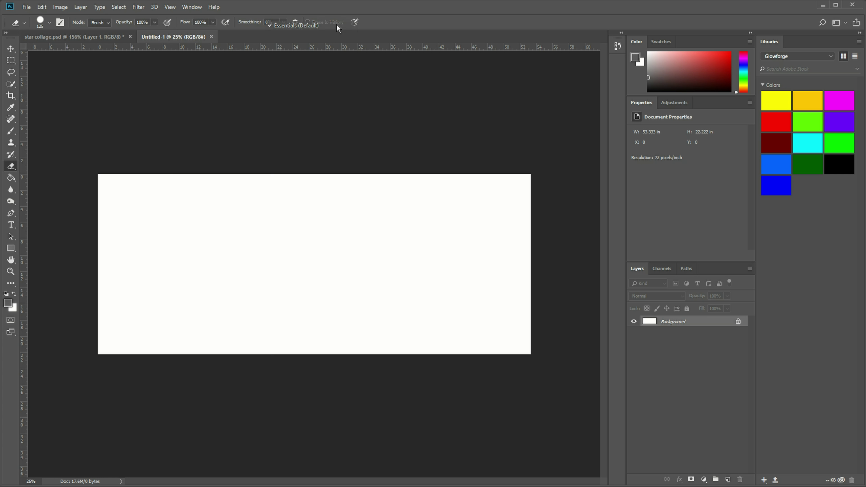
{"action": "left_click", "coordinate": [186, 9]}
{"action": "mouse_move", "coordinate": [203, 25]}
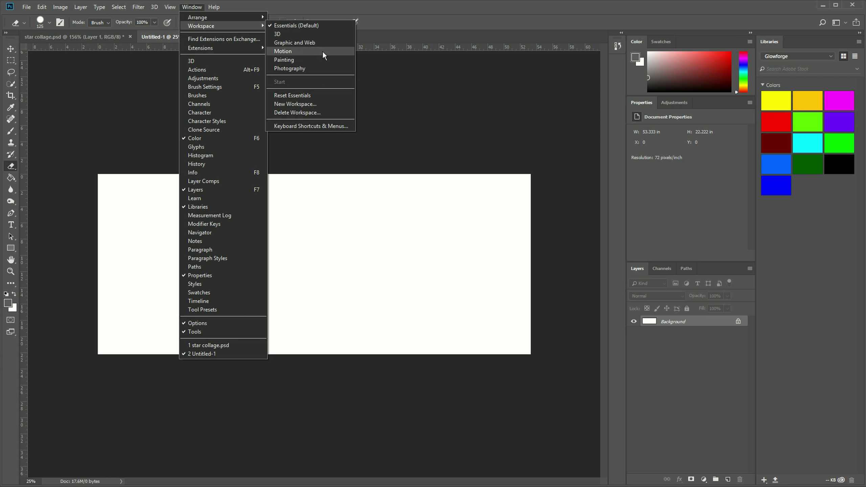
{"action": "left_click", "coordinate": [316, 96]}
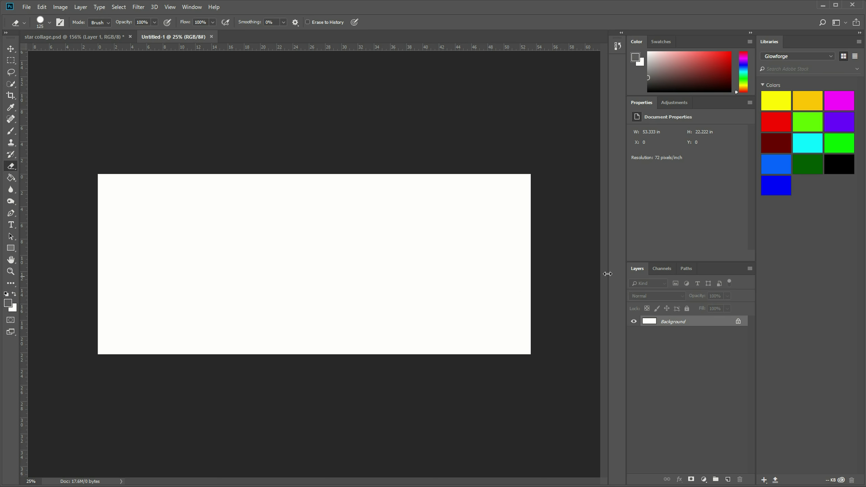
Widen the panel dock and undock the Color and Libraries panels as floating panels over the canvas
{"action": "left_click_drag", "start_coordinate": [626, 241], "coordinate": [387, 239]}
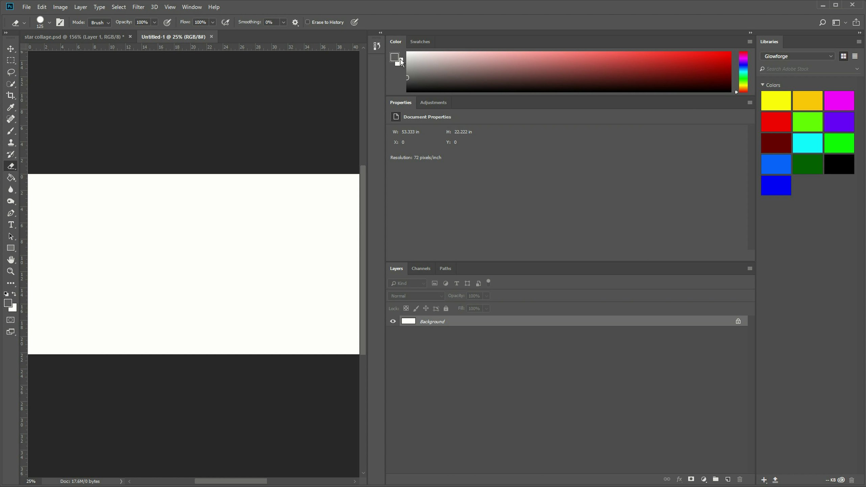
{"action": "left_click_drag", "start_coordinate": [394, 41], "coordinate": [173, 214]}
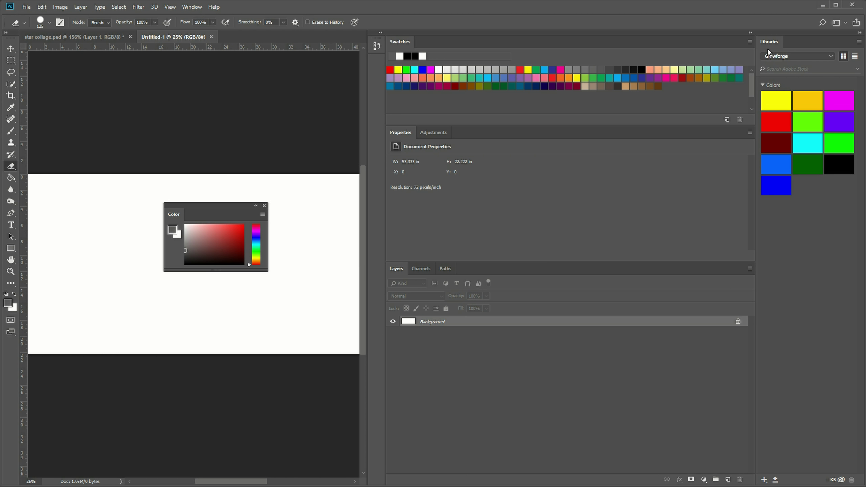
{"action": "left_click_drag", "start_coordinate": [770, 41], "coordinate": [282, 136]}
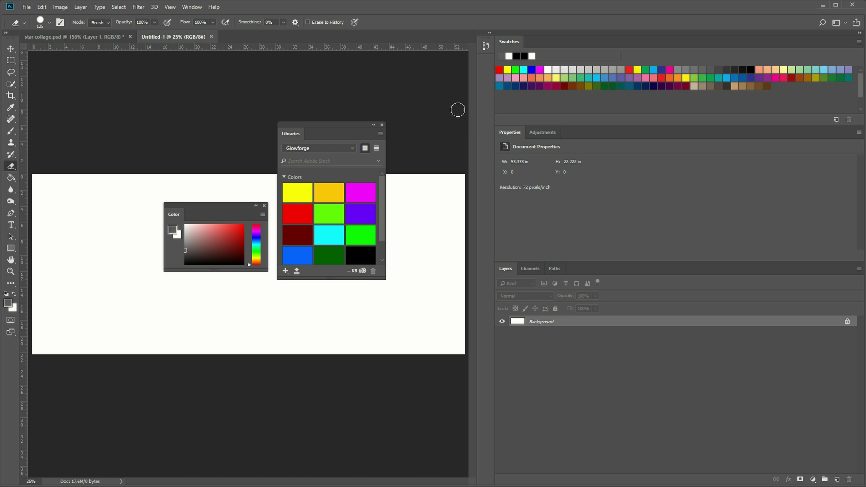
Restore the default panel layout by resetting the Essentials workspace, and close the blank untitled document
{"action": "left_click", "coordinate": [190, 7]}
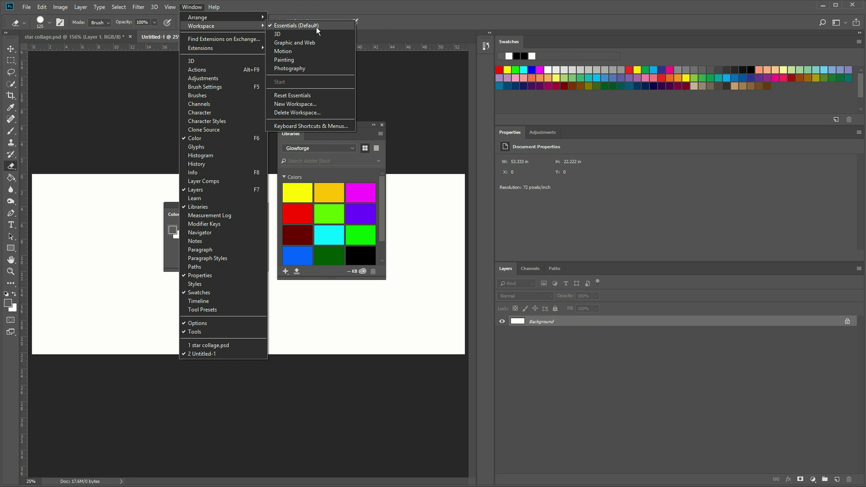
{"action": "left_click", "coordinate": [316, 27]}
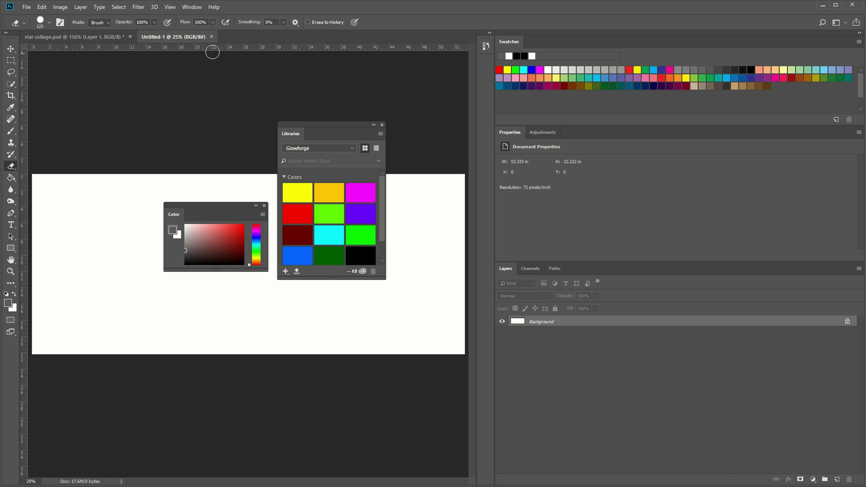
{"action": "left_click", "coordinate": [192, 7]}
{"action": "mouse_move", "coordinate": [204, 27]}
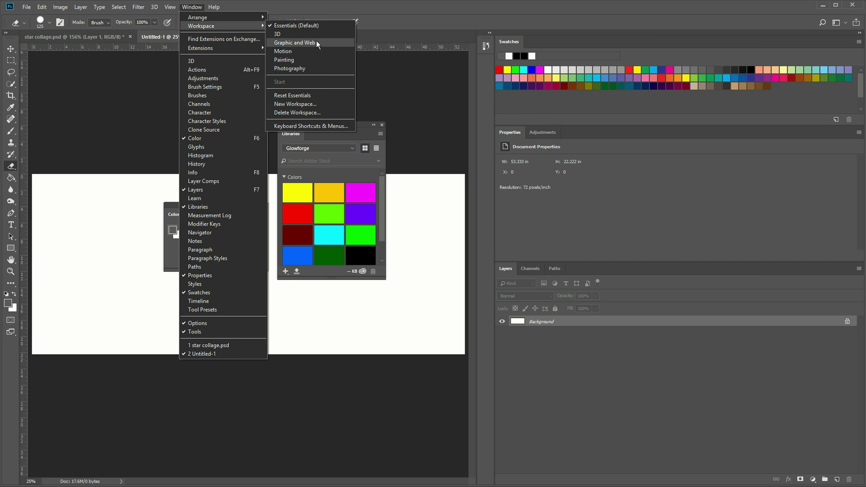
{"action": "left_click", "coordinate": [311, 92]}
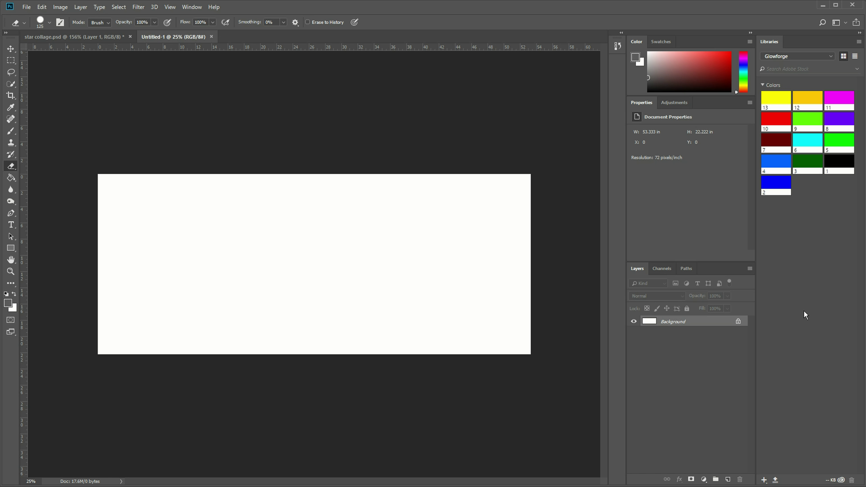
{"action": "left_click", "coordinate": [211, 36]}
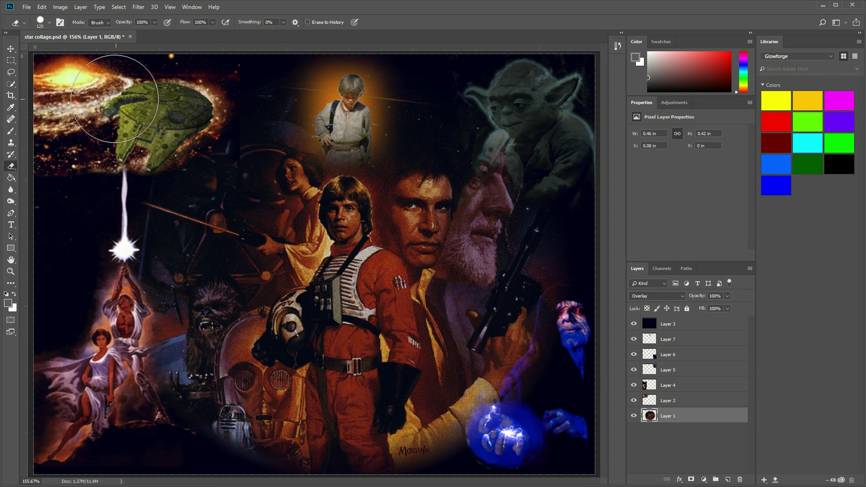
Check the star collage's resolution and its dimensions in pixels using Image Size, and leave without applying changes
{"action": "left_click", "coordinate": [66, 7]}
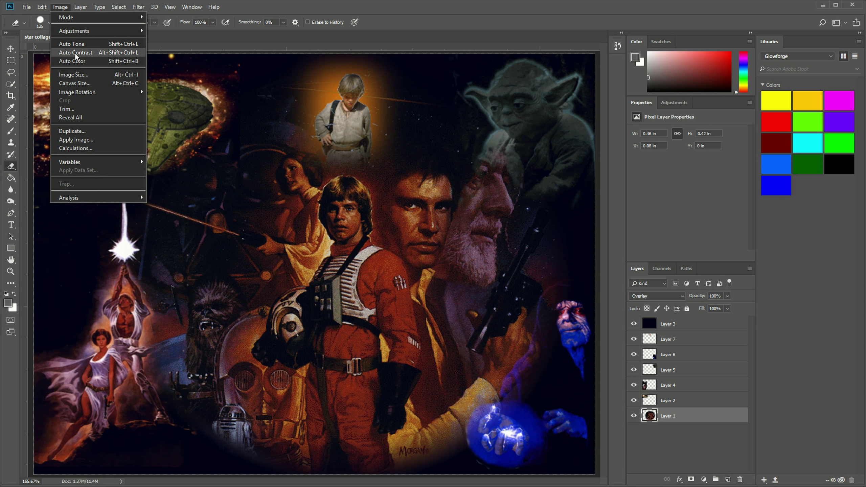
{"action": "left_click", "coordinate": [85, 75]}
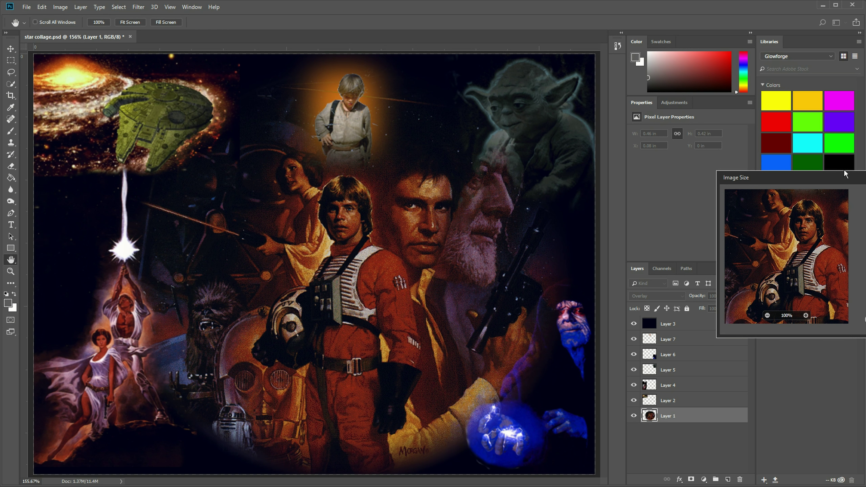
{"action": "left_click_drag", "start_coordinate": [845, 179], "coordinate": [374, 199]}
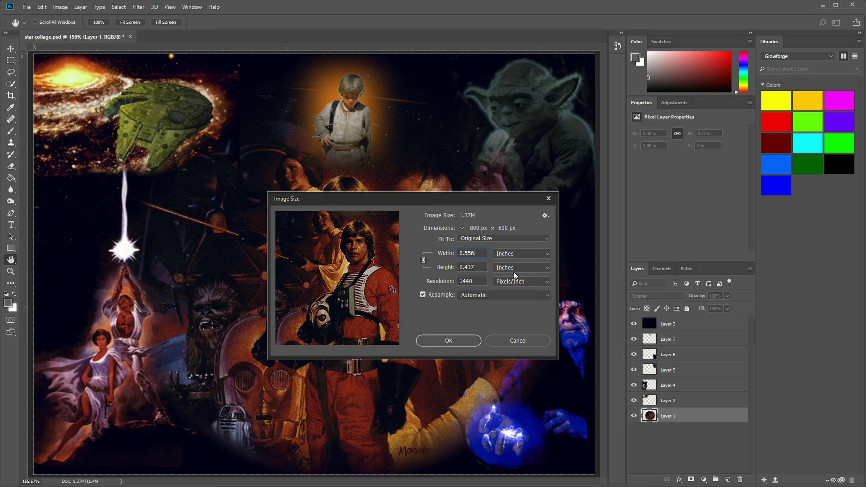
{"action": "left_click", "coordinate": [462, 279]}
{"action": "left_click", "coordinate": [478, 281]}
{"action": "left_click", "coordinate": [527, 254]}
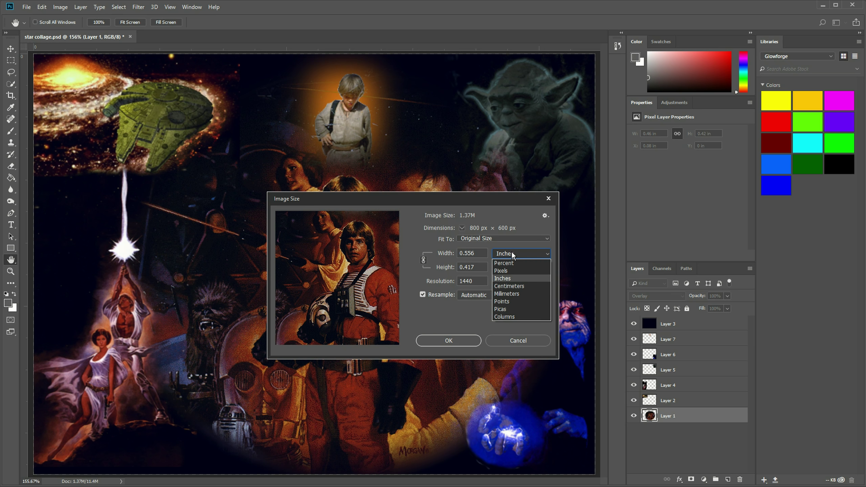
{"action": "left_click", "coordinate": [502, 271]}
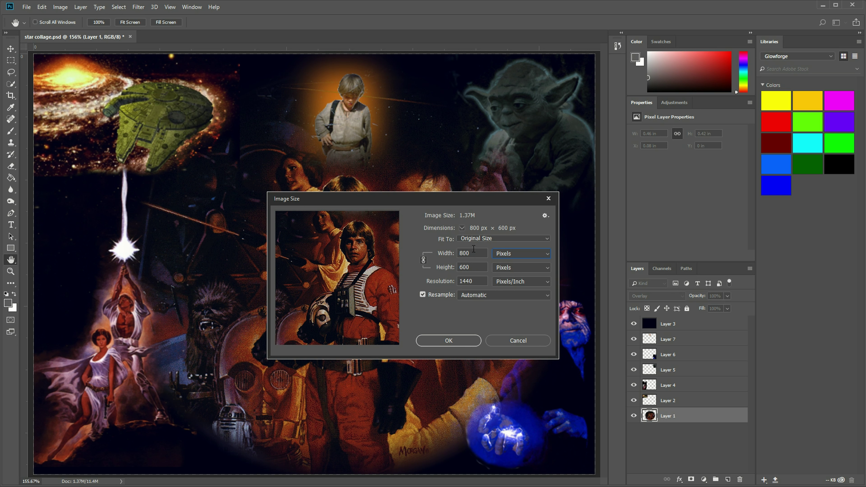
{"action": "left_click_drag", "start_coordinate": [474, 254], "coordinate": [434, 248]}
{"action": "left_click", "coordinate": [482, 268]}
{"action": "left_click", "coordinate": [517, 341]}
{"action": "key", "text": "e"}
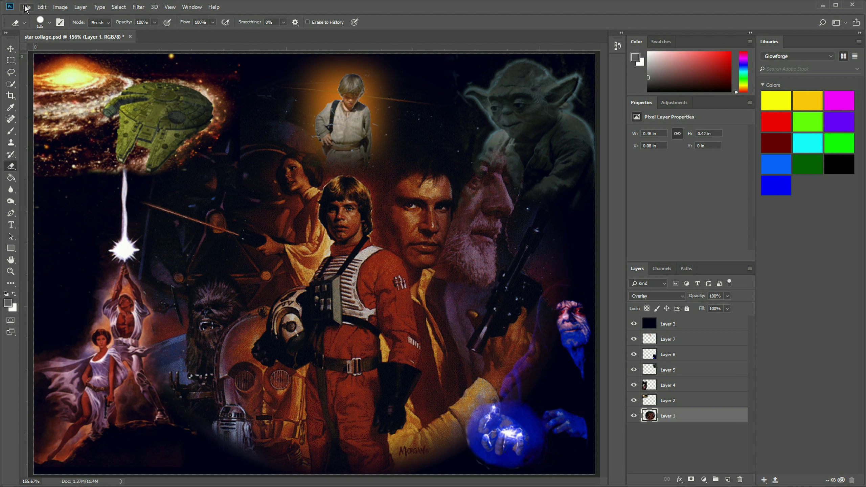
Create a new 1600 x 1200 pixel document at 72 pixels/inch, RGB Color with a white background, and compare it with the star collage
{"action": "left_click", "coordinate": [27, 7]}
{"action": "left_click", "coordinate": [29, 18]}
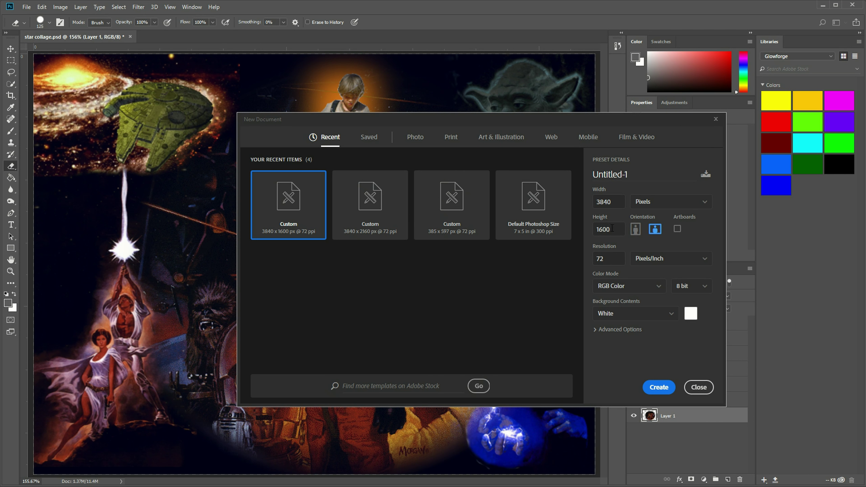
{"action": "left_click", "coordinate": [666, 204]}
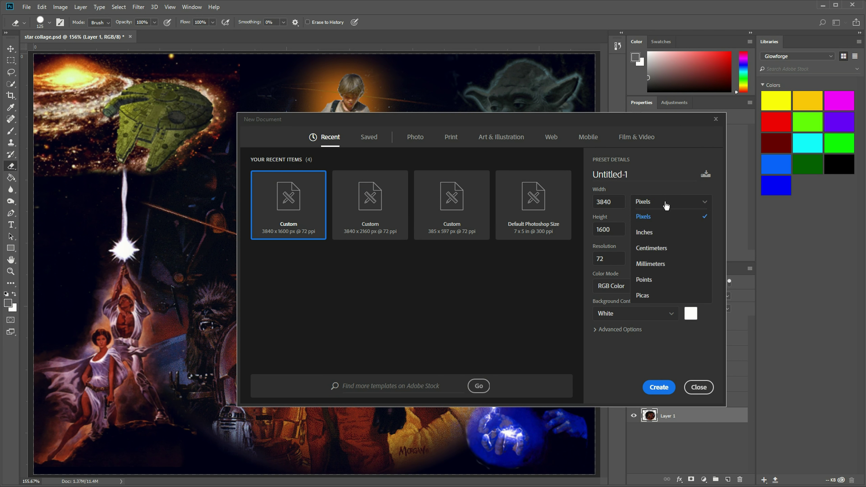
{"action": "left_click", "coordinate": [648, 217]}
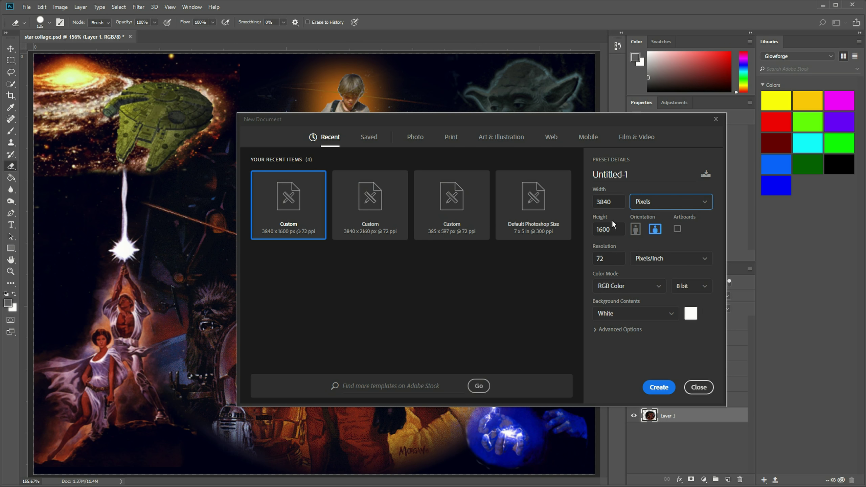
{"action": "left_click", "coordinate": [620, 205]}
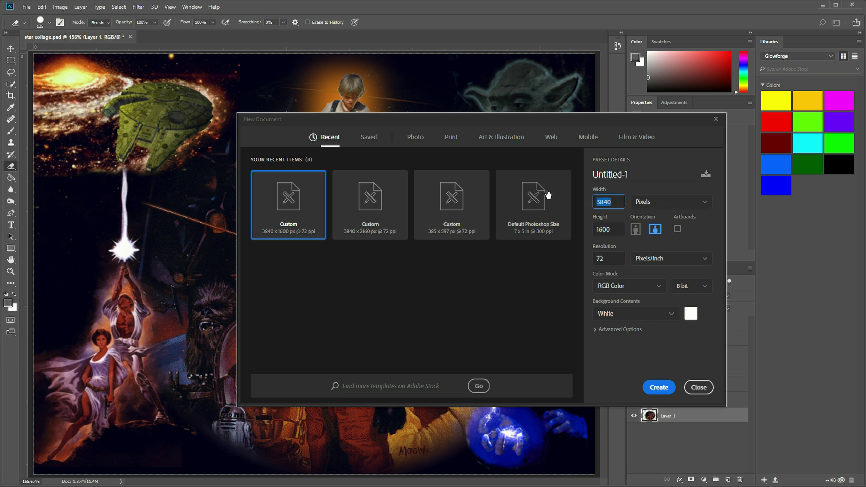
{"action": "type", "text": "1600"}
{"action": "key", "text": "Tab"}
{"action": "type", "text": "1200"}
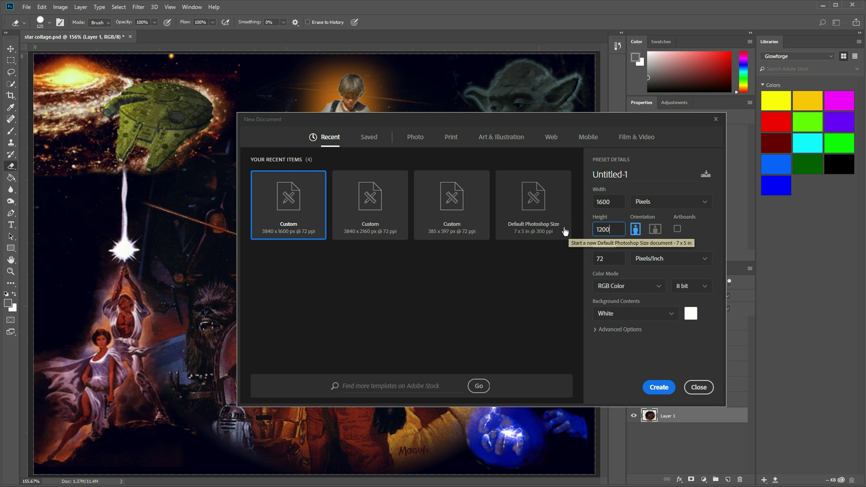
{"action": "key", "text": "Tab"}
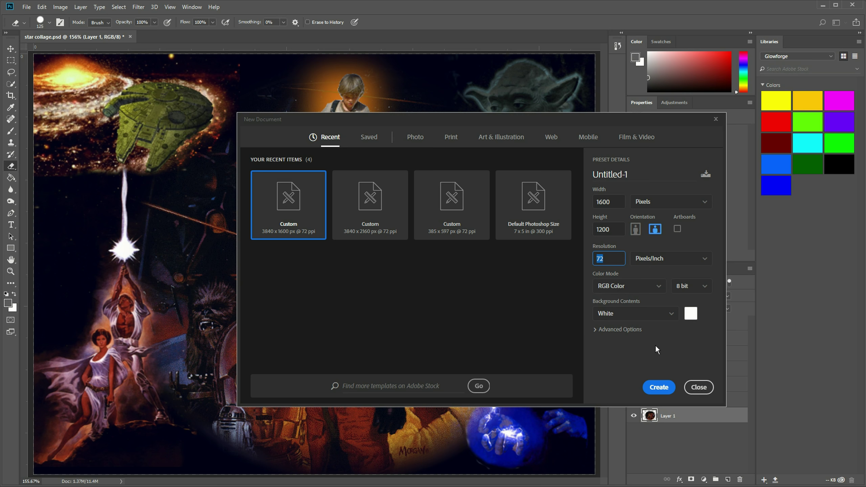
{"action": "left_click", "coordinate": [657, 389]}
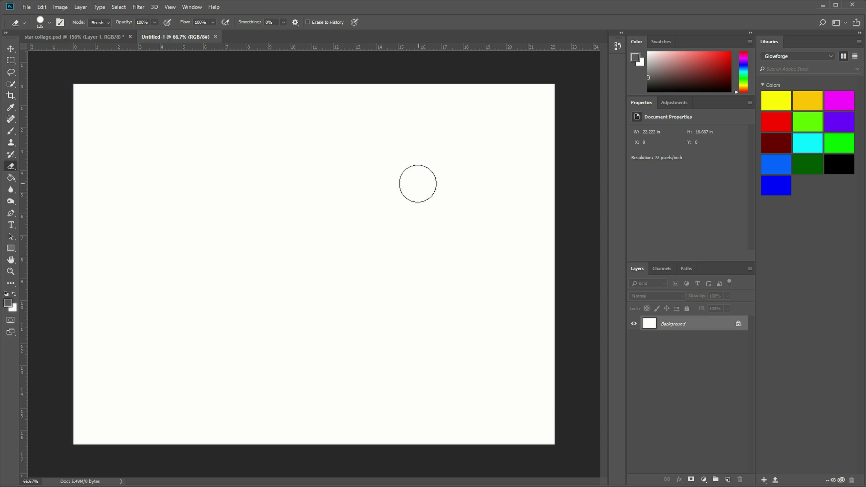
{"action": "left_click", "coordinate": [77, 38]}
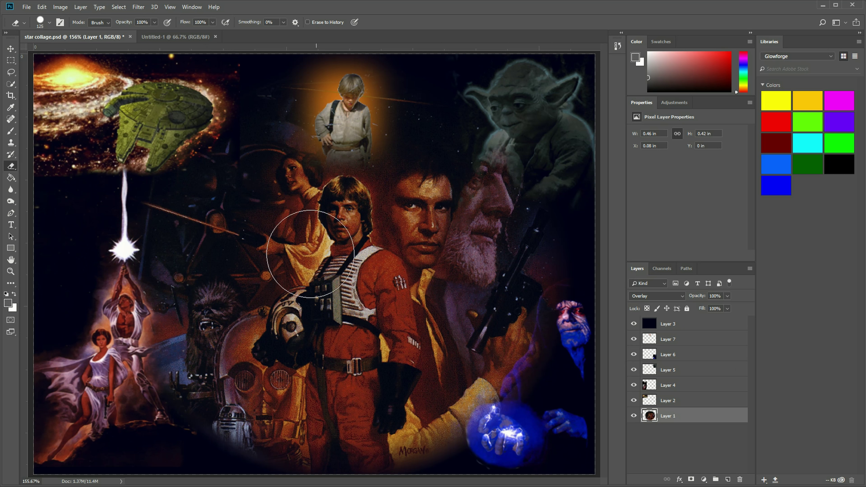
{"action": "left_click", "coordinate": [174, 37]}
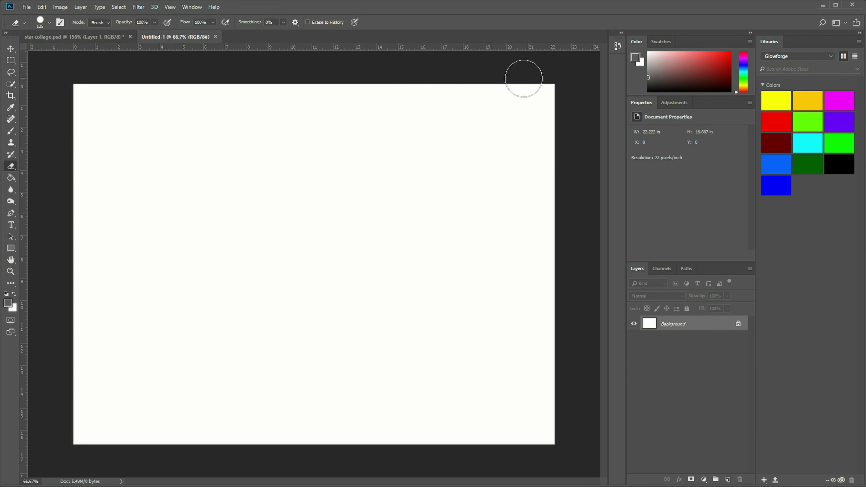